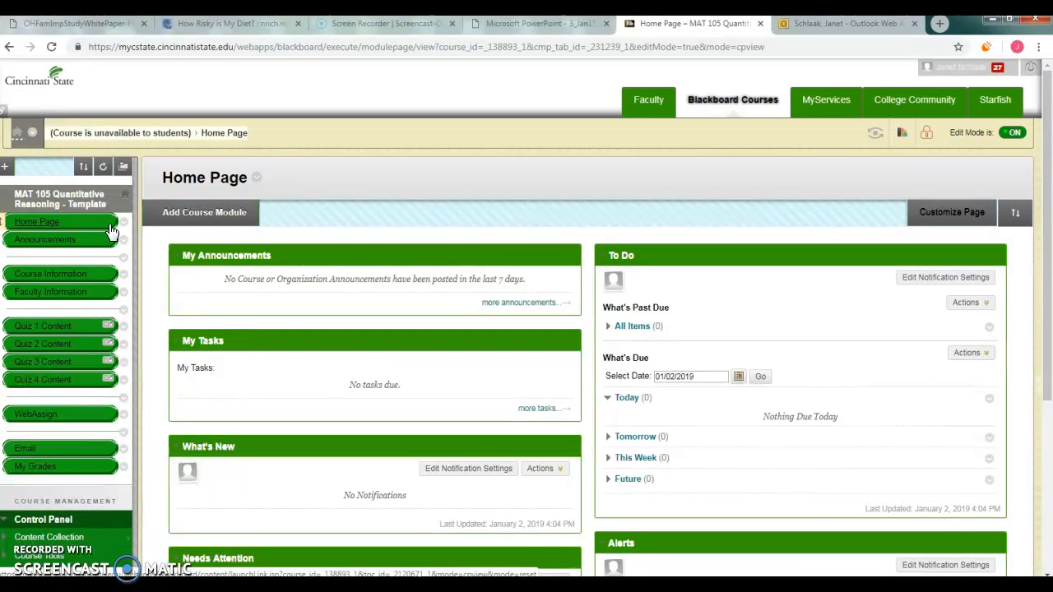
Start a Course Copy from the MAT 105 template with 19_SP_MAT-105-006 as the destination course
{"action": "left_click_drag", "start_coordinate": [1049, 162], "coordinate": [1049, 329]}
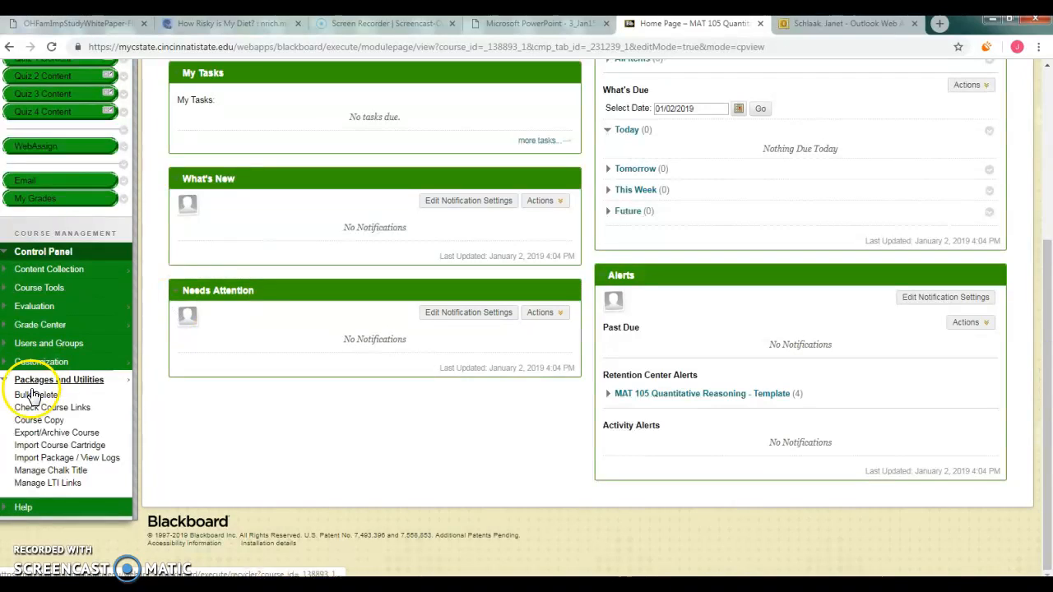
{"action": "left_click", "coordinate": [42, 422]}
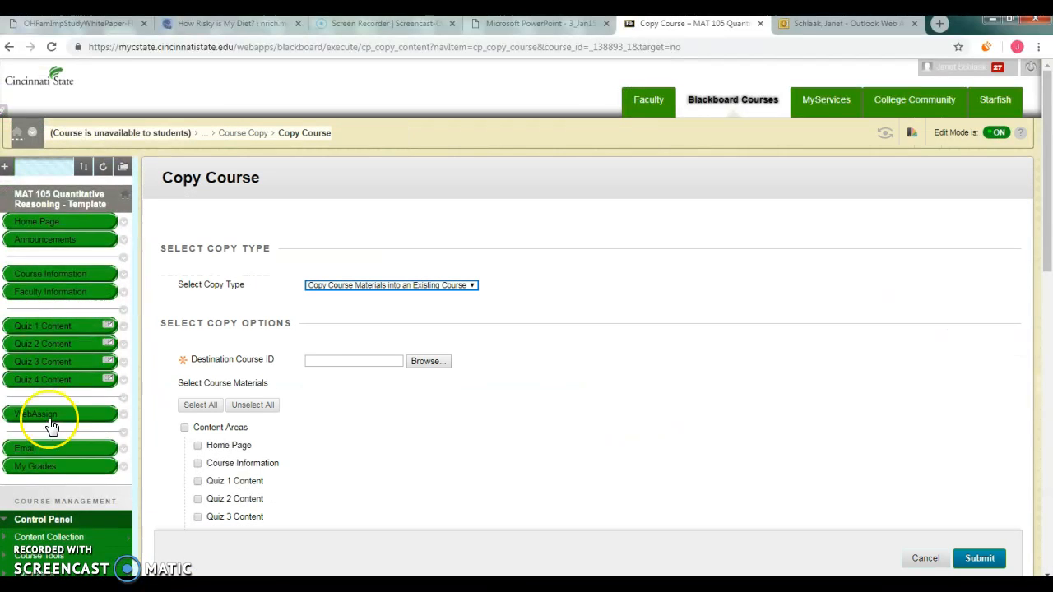
{"action": "left_click", "coordinate": [432, 363]}
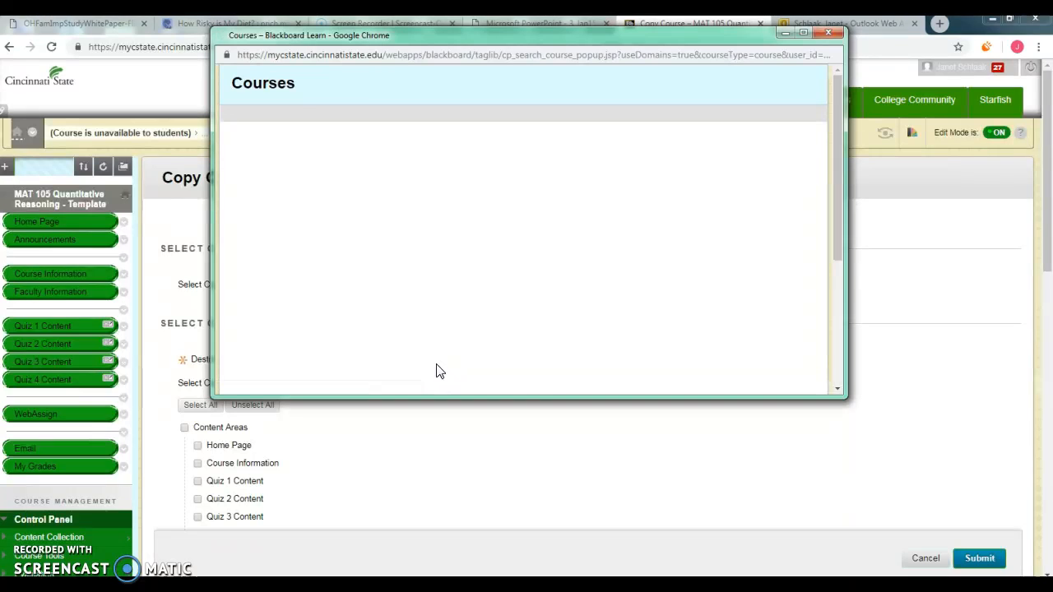
{"action": "left_click_drag", "start_coordinate": [835, 143], "coordinate": [850, 209]}
{"action": "left_click", "coordinate": [242, 287]}
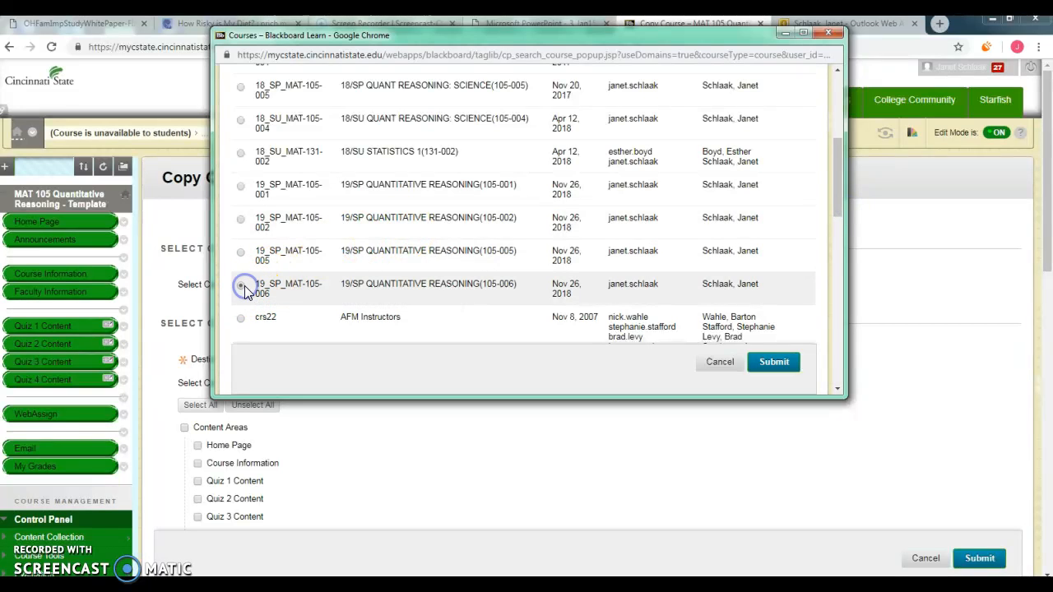
{"action": "left_click", "coordinate": [773, 362]}
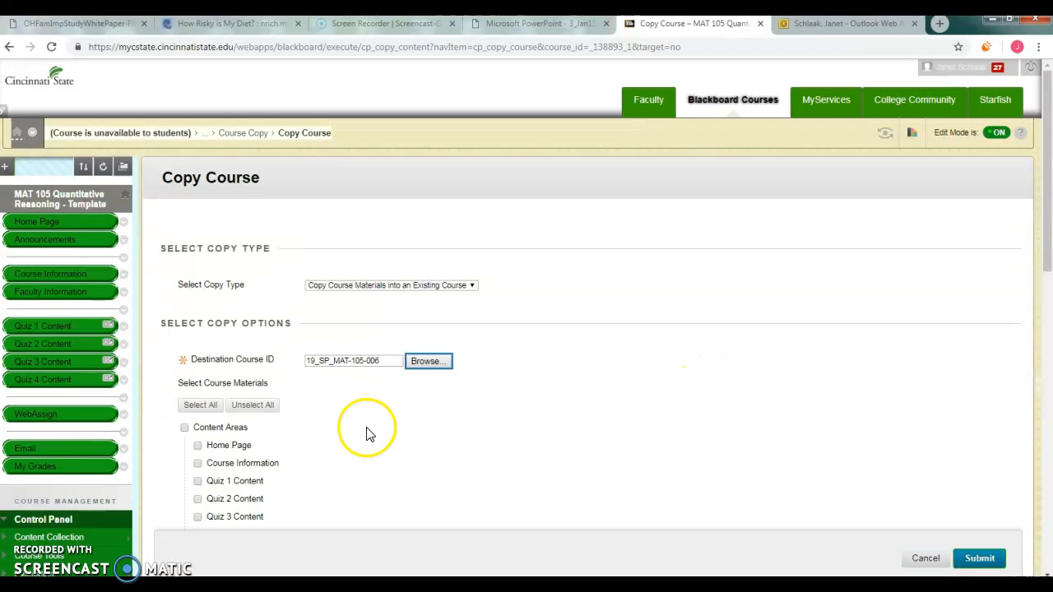
Submit the copy with all course materials selected and file attachments as links and copies of the content, including the entire course home folder
{"action": "left_click", "coordinate": [188, 407]}
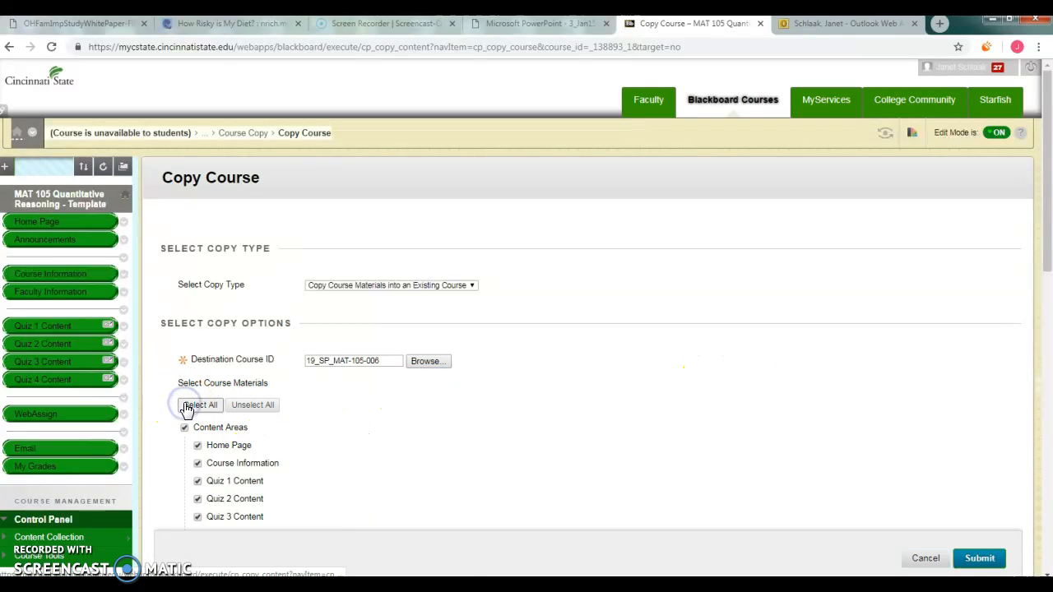
{"action": "left_click_drag", "start_coordinate": [1047, 250], "coordinate": [1049, 520]}
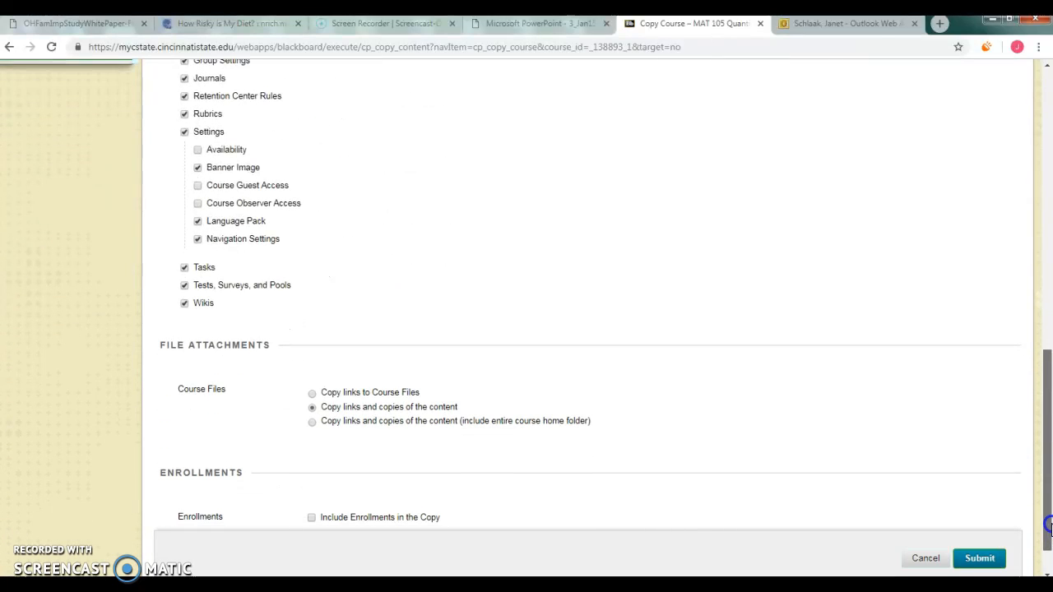
{"action": "left_click", "coordinate": [311, 423]}
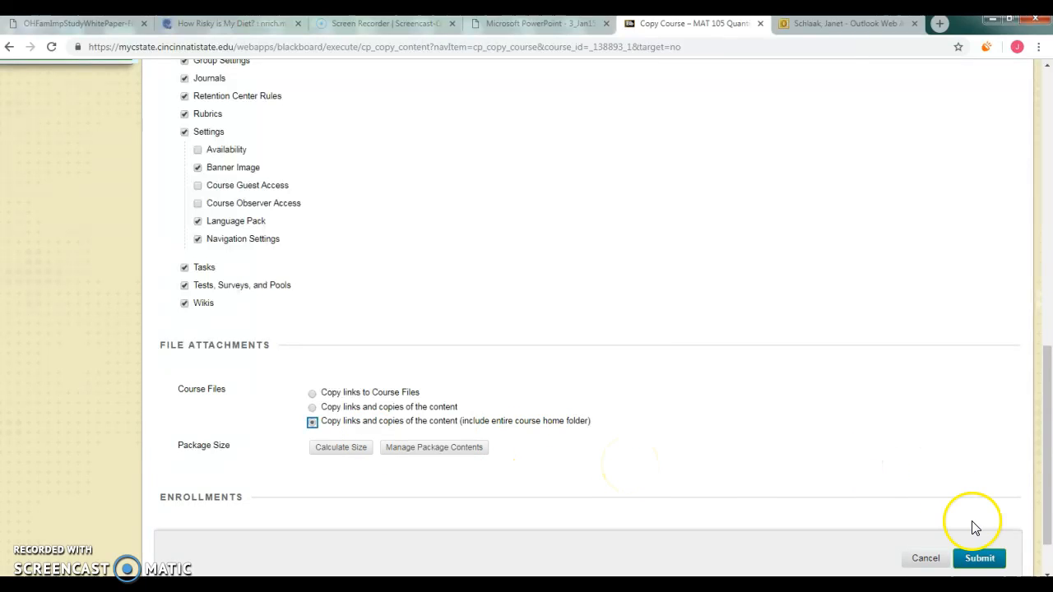
{"action": "left_click", "coordinate": [979, 559]}
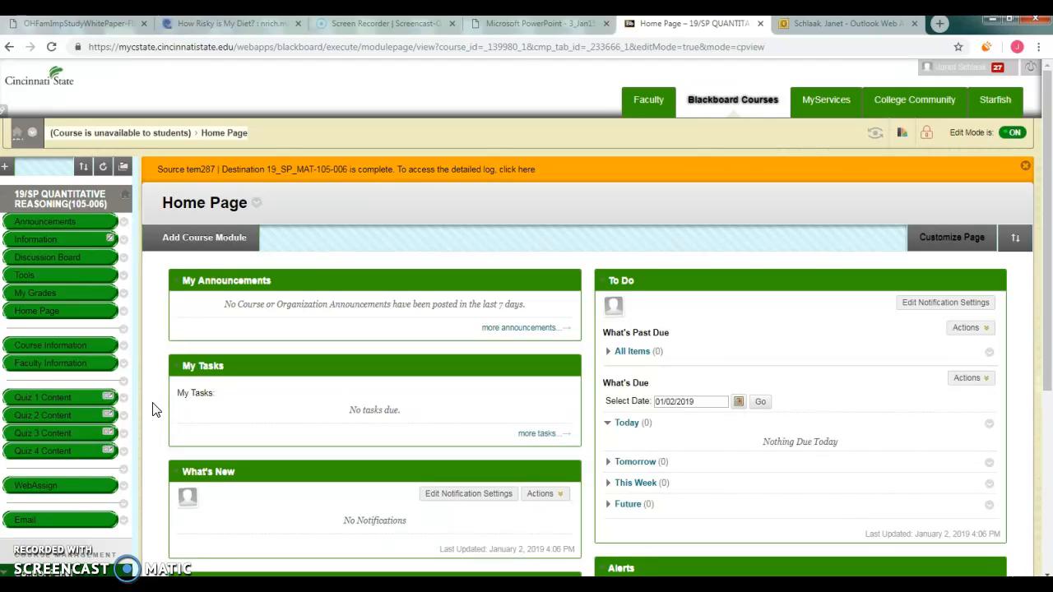
Permanently delete the Information content area and its items from the 105-006 course menu
{"action": "left_click", "coordinate": [123, 246]}
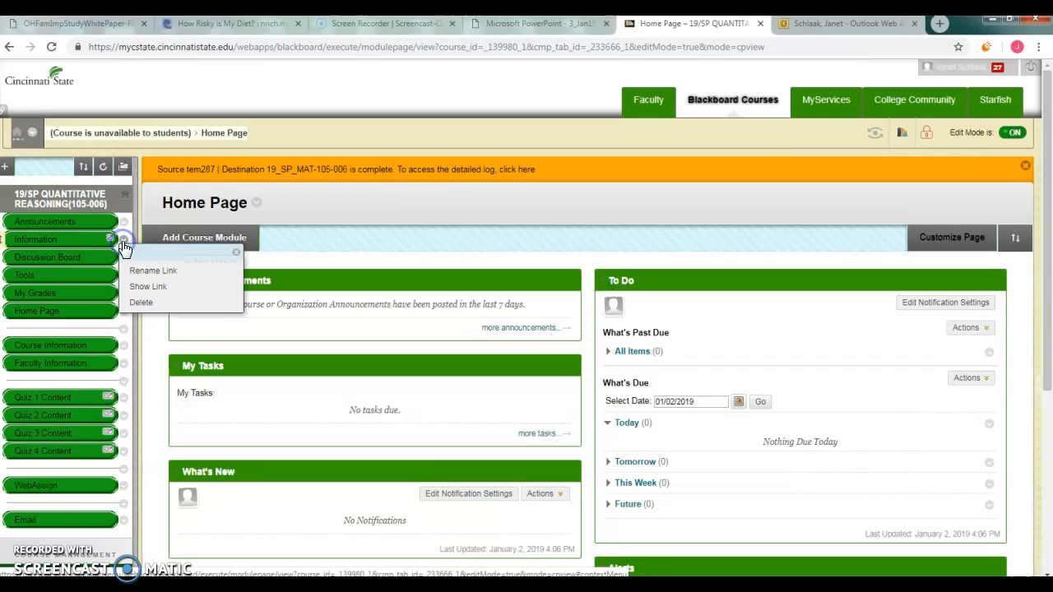
{"action": "left_click", "coordinate": [140, 304]}
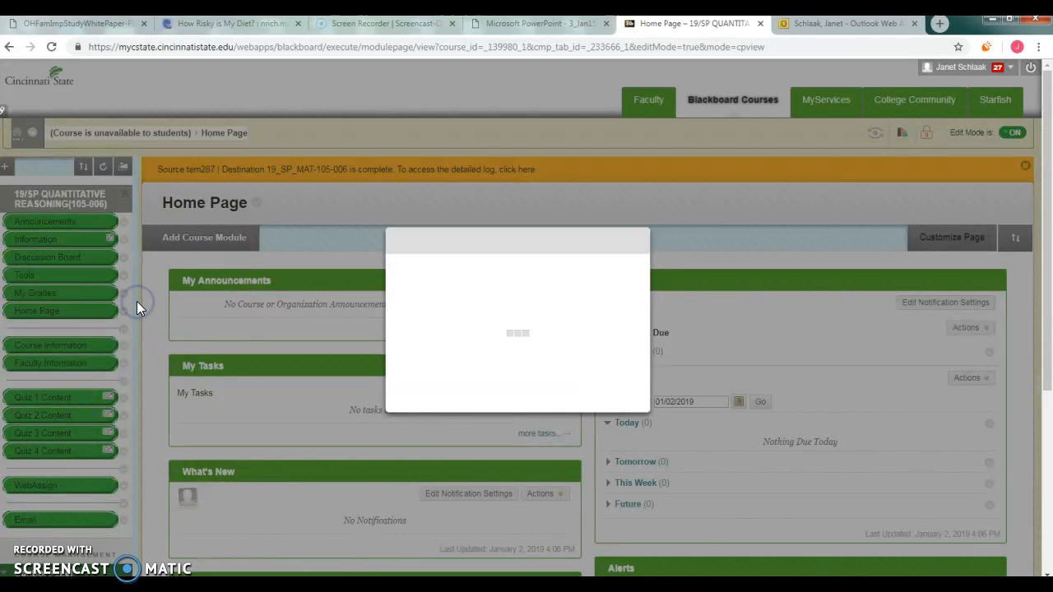
{"action": "left_click", "coordinate": [444, 344]}
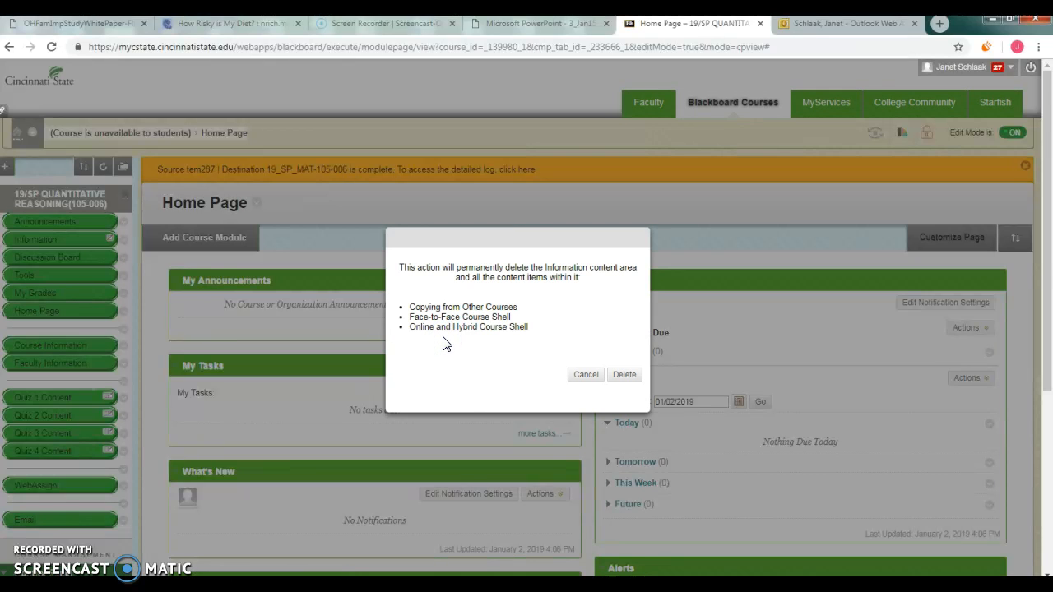
{"action": "left_click", "coordinate": [613, 374]}
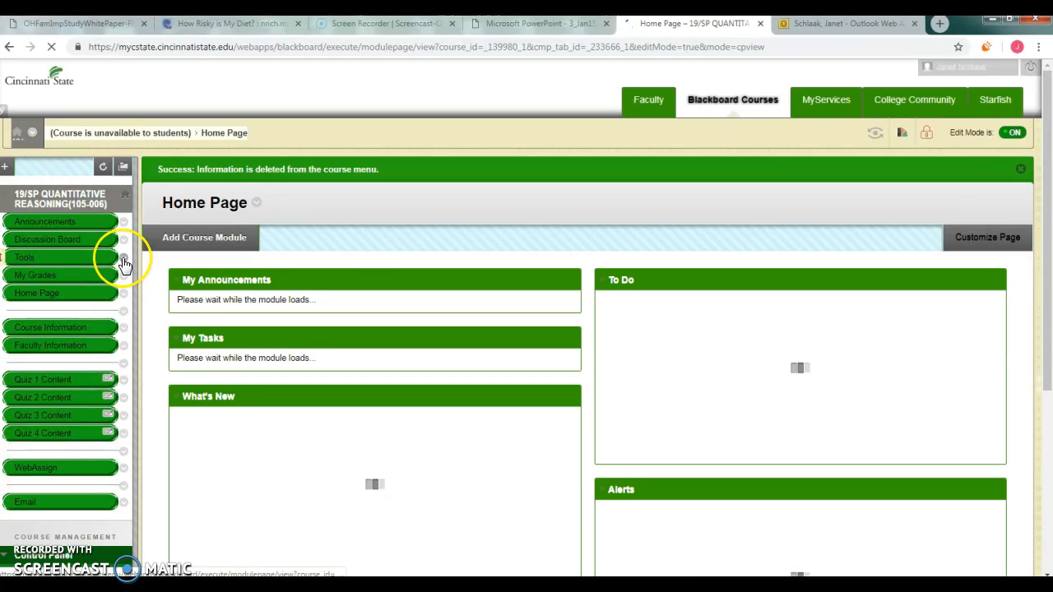
Permanently delete the Discussion Board item from the course menu rather than hiding its link
{"action": "left_click", "coordinate": [124, 239]}
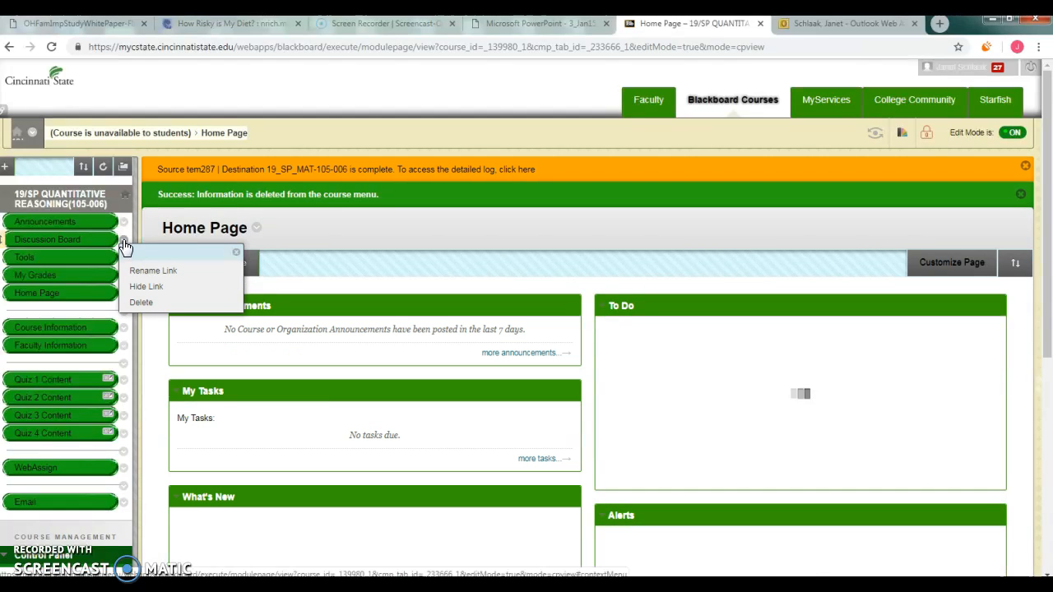
{"action": "left_click", "coordinate": [140, 302]}
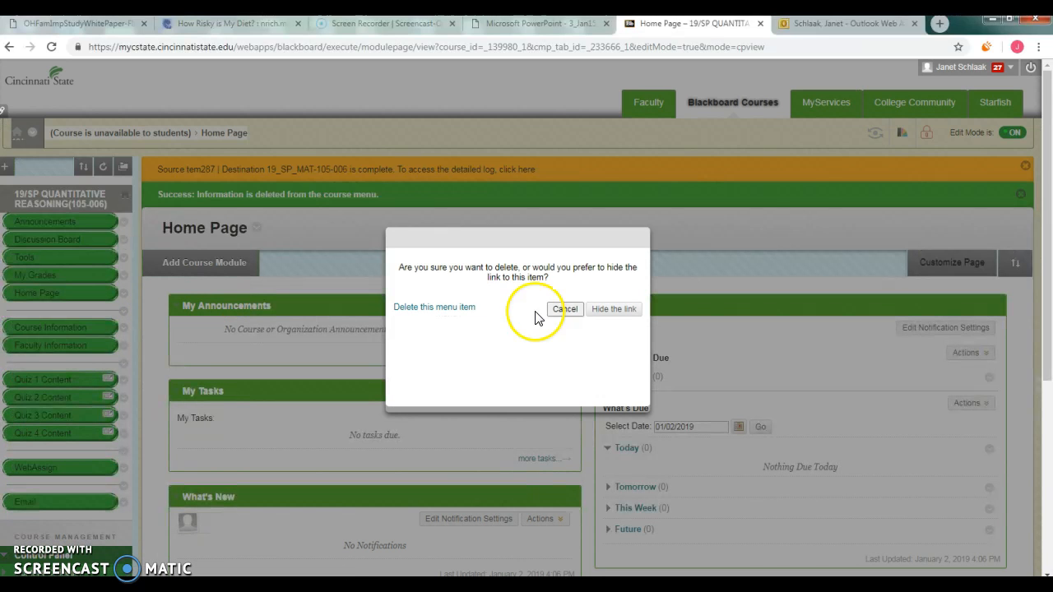
{"action": "left_click", "coordinate": [457, 313]}
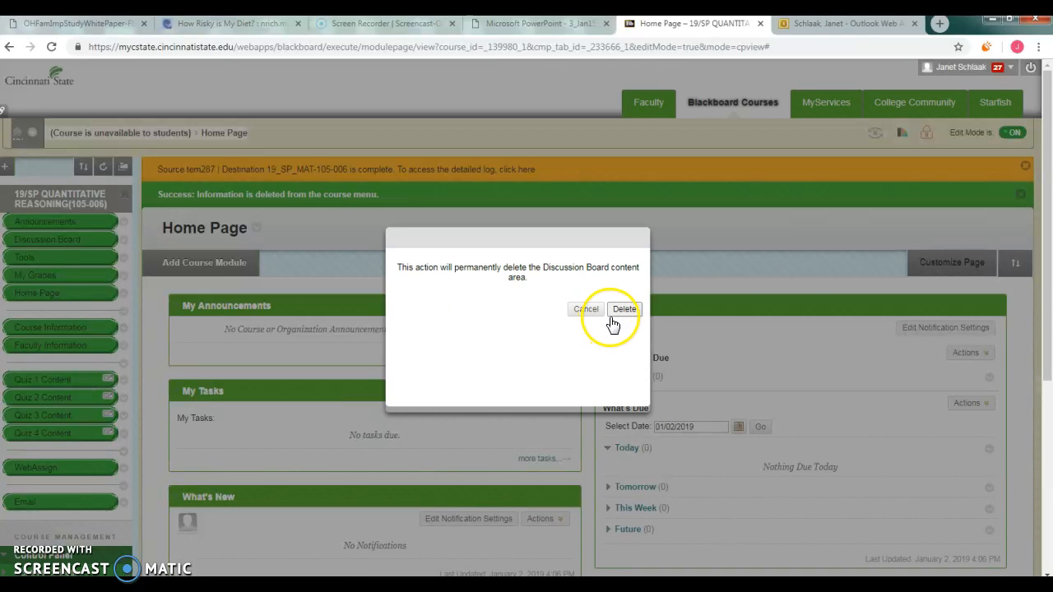
{"action": "left_click", "coordinate": [613, 314]}
{"action": "left_click", "coordinate": [236, 268]}
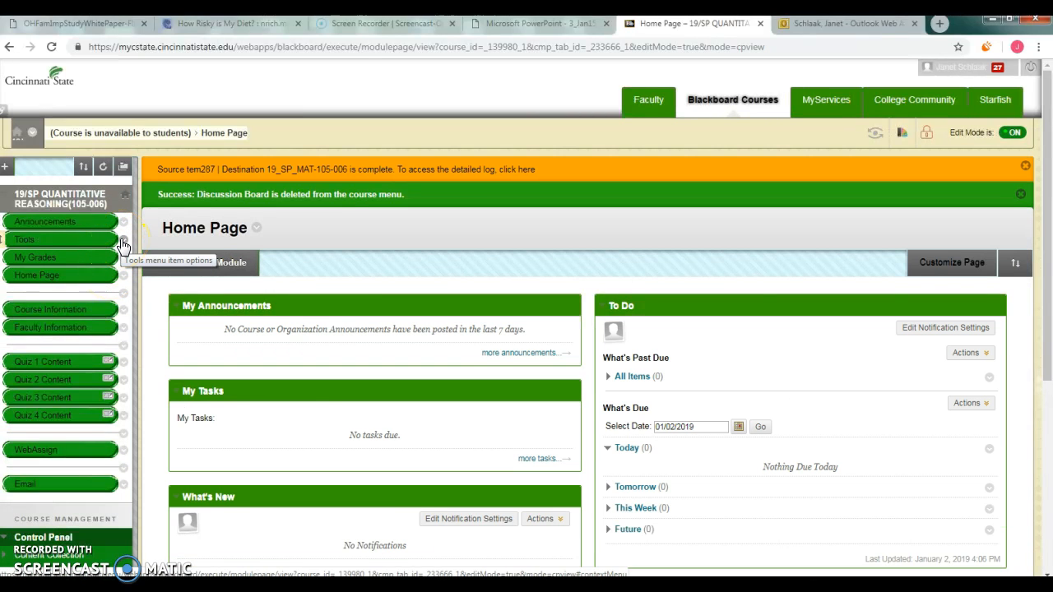
Permanently delete the Tools item from the course menu
{"action": "left_click", "coordinate": [123, 243]}
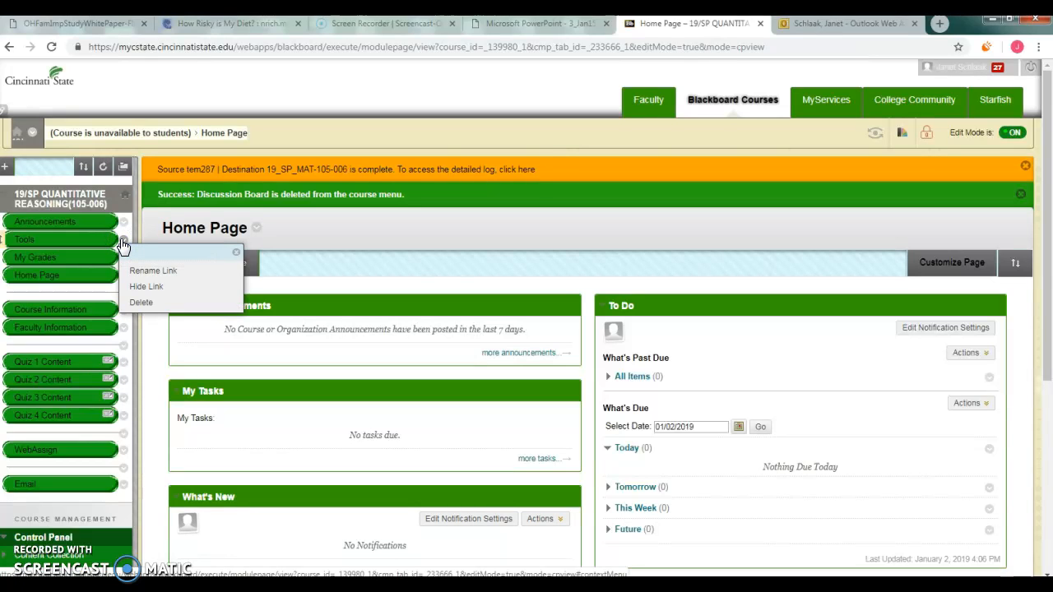
{"action": "left_click", "coordinate": [141, 303]}
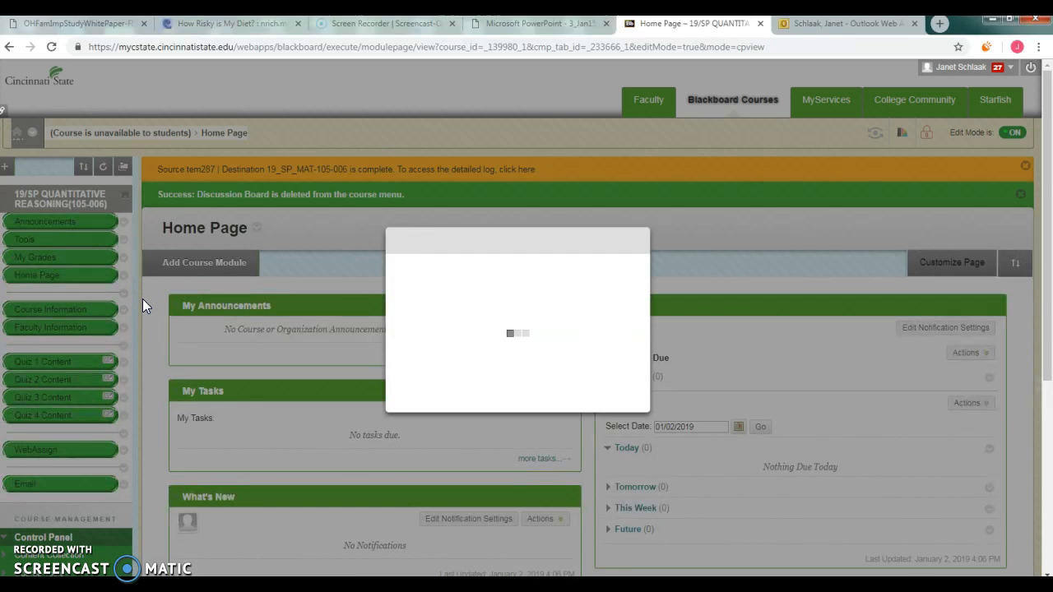
{"action": "left_click", "coordinate": [463, 309]}
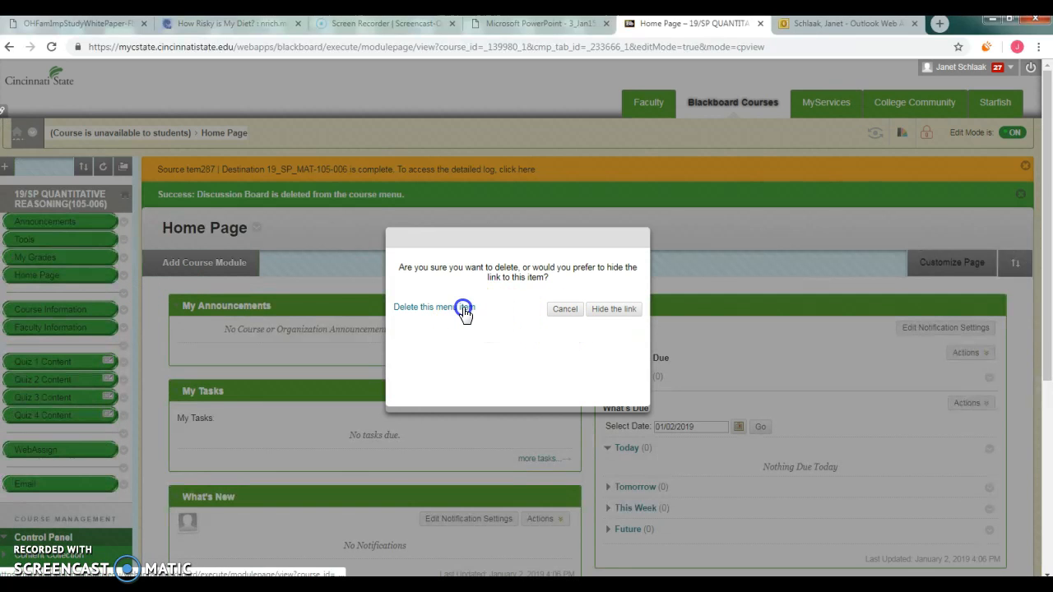
{"action": "left_click", "coordinate": [628, 299]}
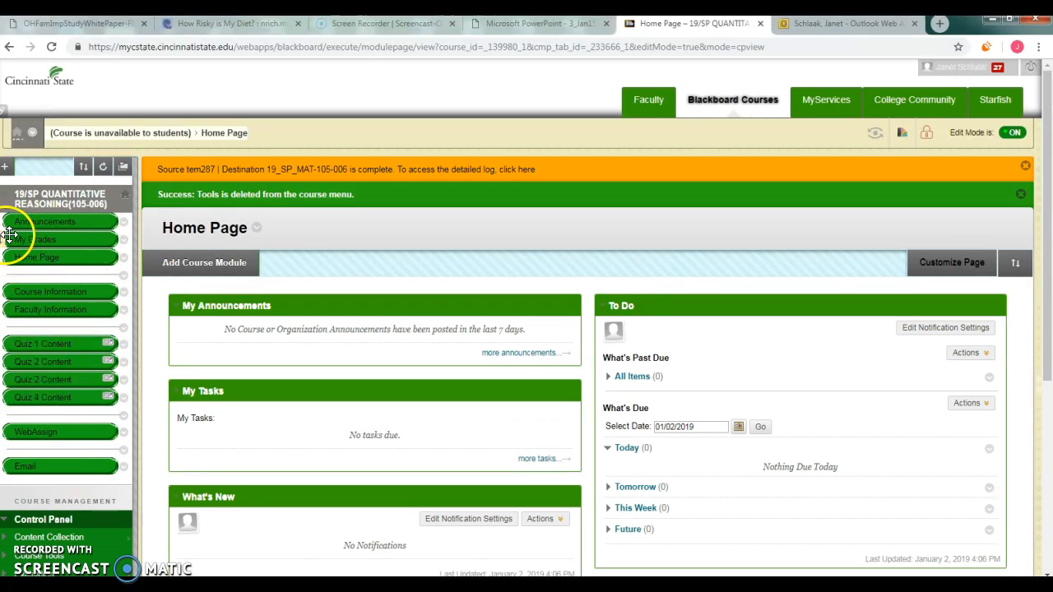
Move My Grades directly below Email in the course menu and permanently delete the Home Page item
{"action": "left_click_drag", "start_coordinate": [8, 237], "coordinate": [7, 466]}
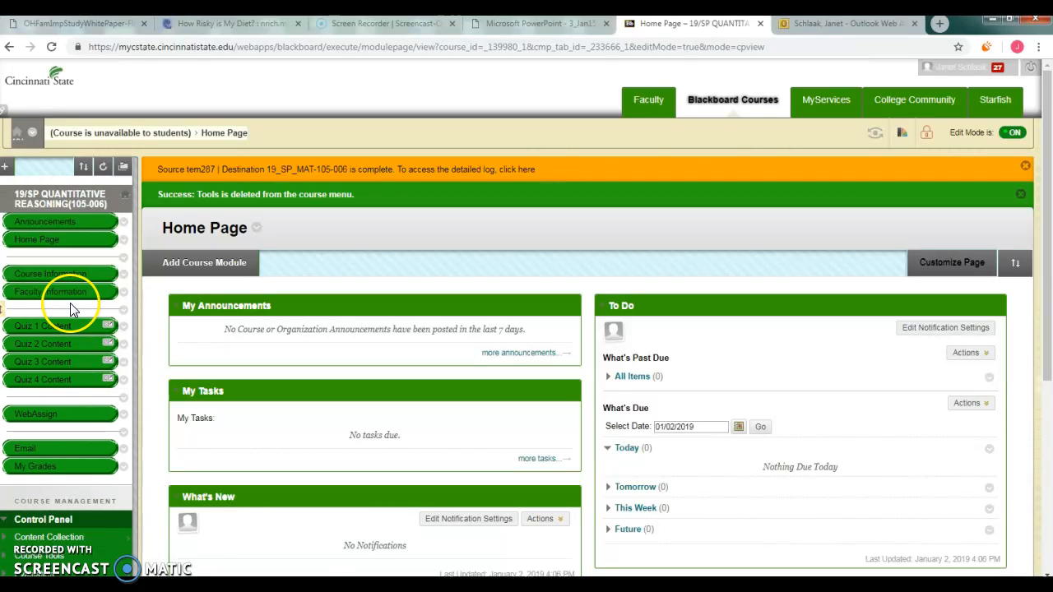
{"action": "left_click", "coordinate": [123, 242]}
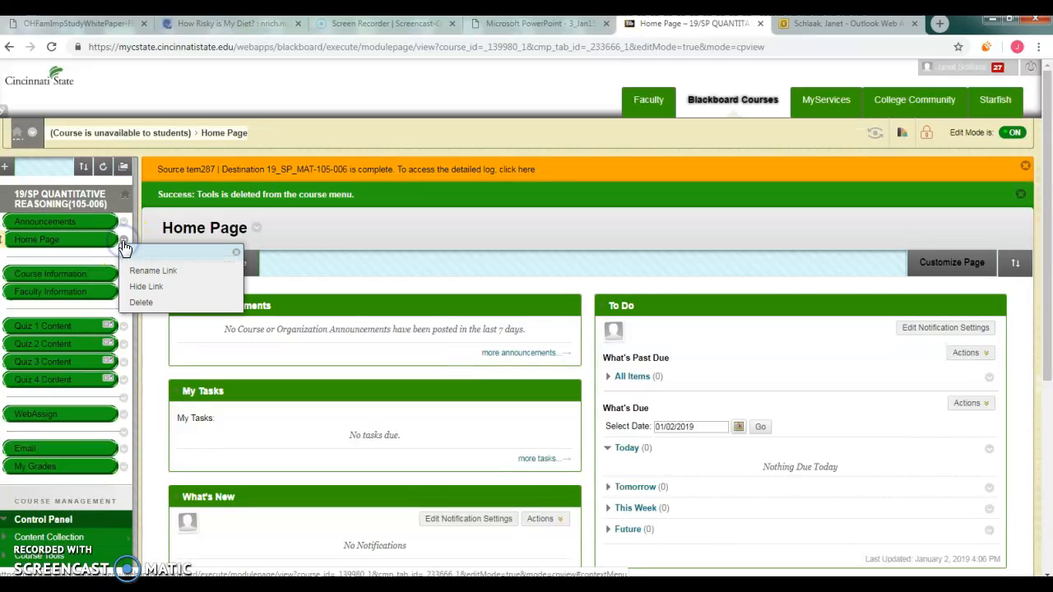
{"action": "left_click", "coordinate": [142, 302]}
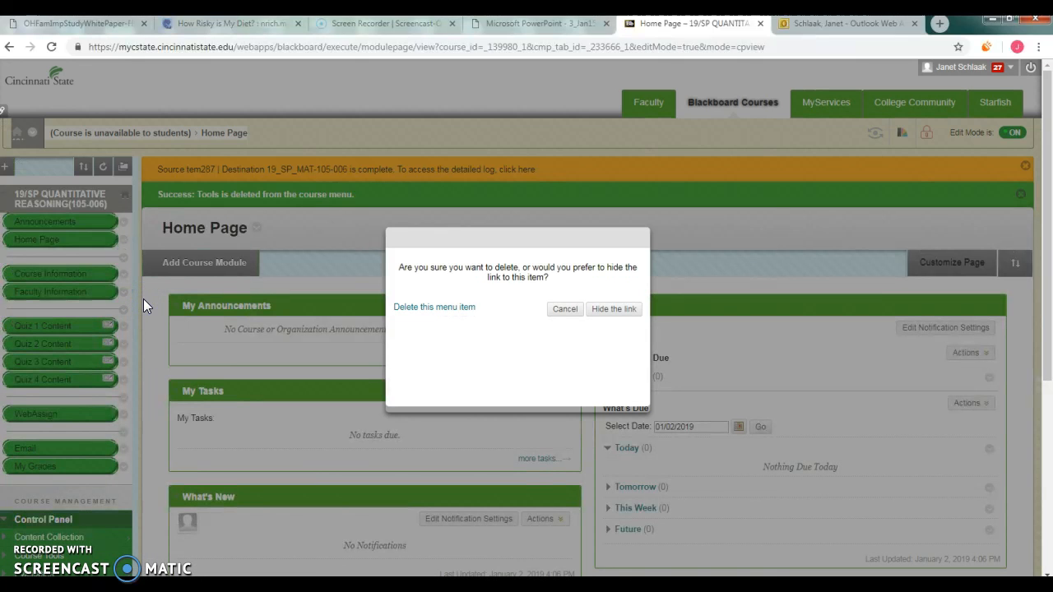
{"action": "left_click", "coordinate": [466, 312]}
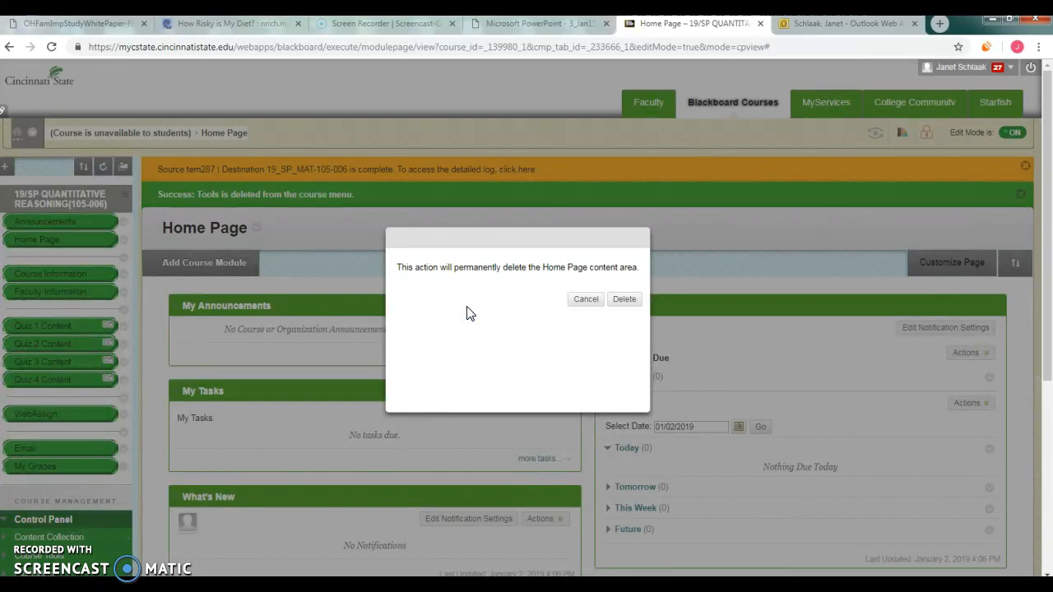
{"action": "left_click", "coordinate": [624, 300]}
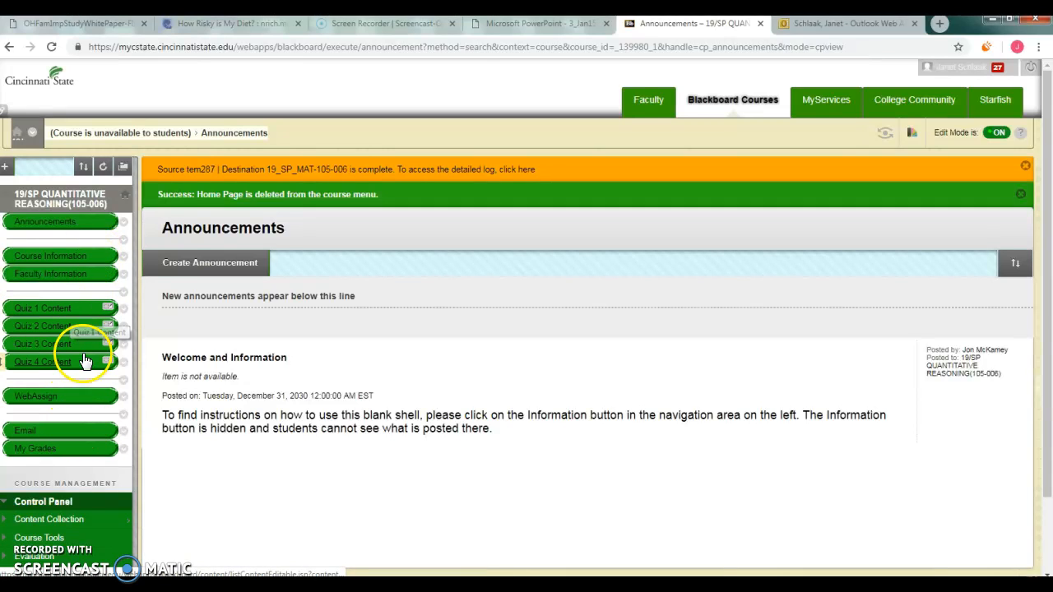
Link the Blackboard course to the WebAssign course MAT 105 Section TR 006 - Spring, 2019 using the WebAssign course tool
{"action": "left_click", "coordinate": [82, 395]}
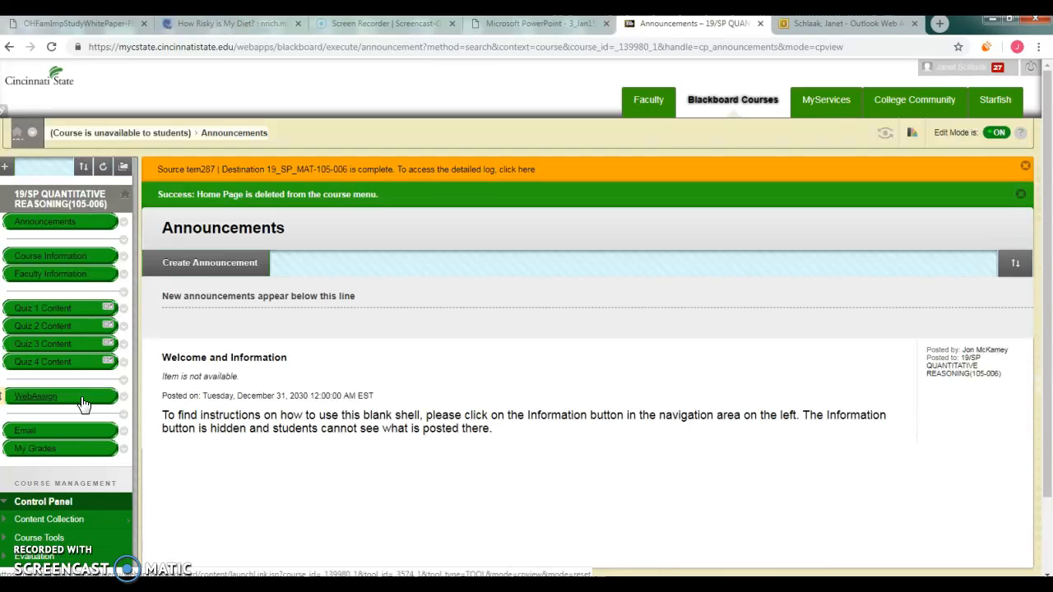
{"action": "left_click", "coordinate": [45, 536]}
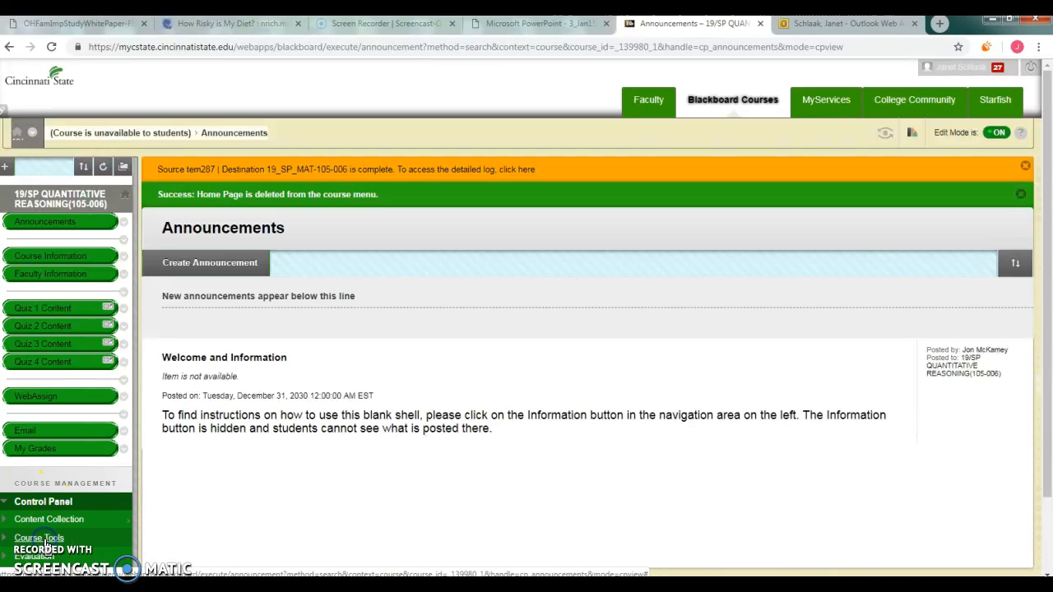
{"action": "left_click_drag", "start_coordinate": [1047, 202], "coordinate": [1049, 406]}
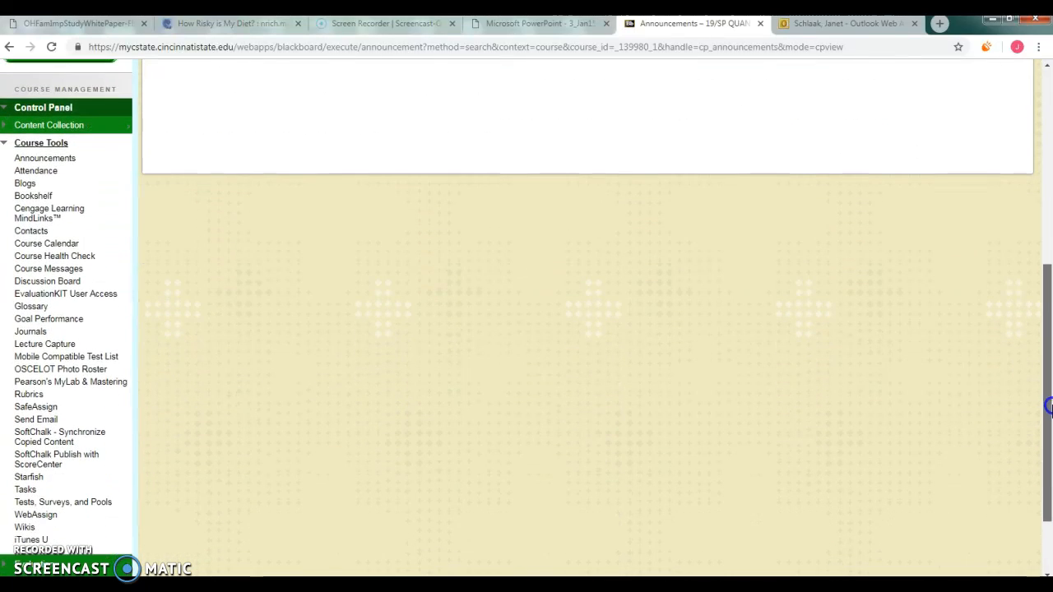
{"action": "left_click", "coordinate": [36, 515]}
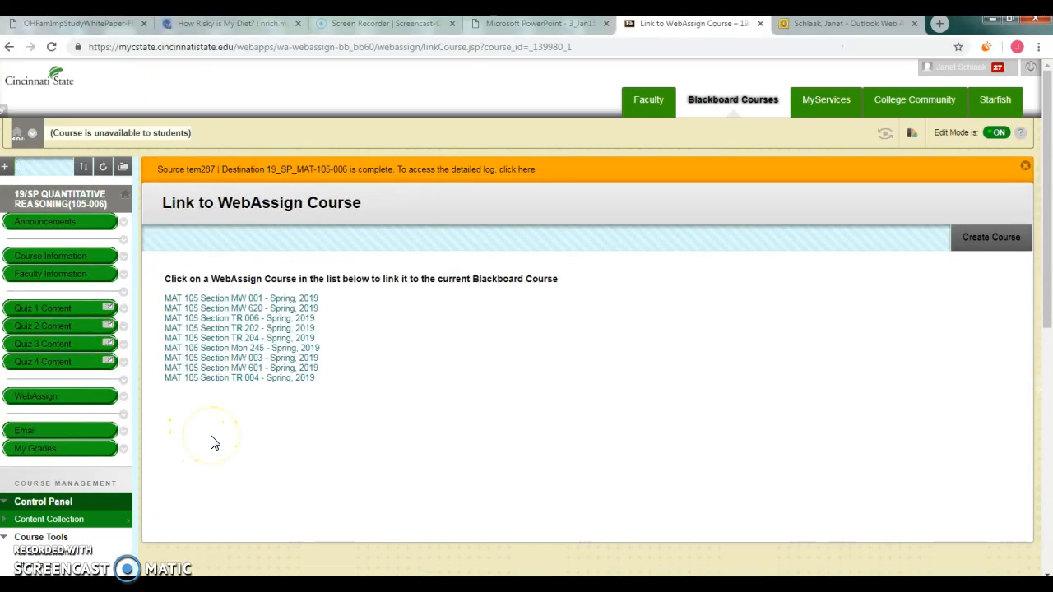
{"action": "left_click", "coordinate": [250, 321]}
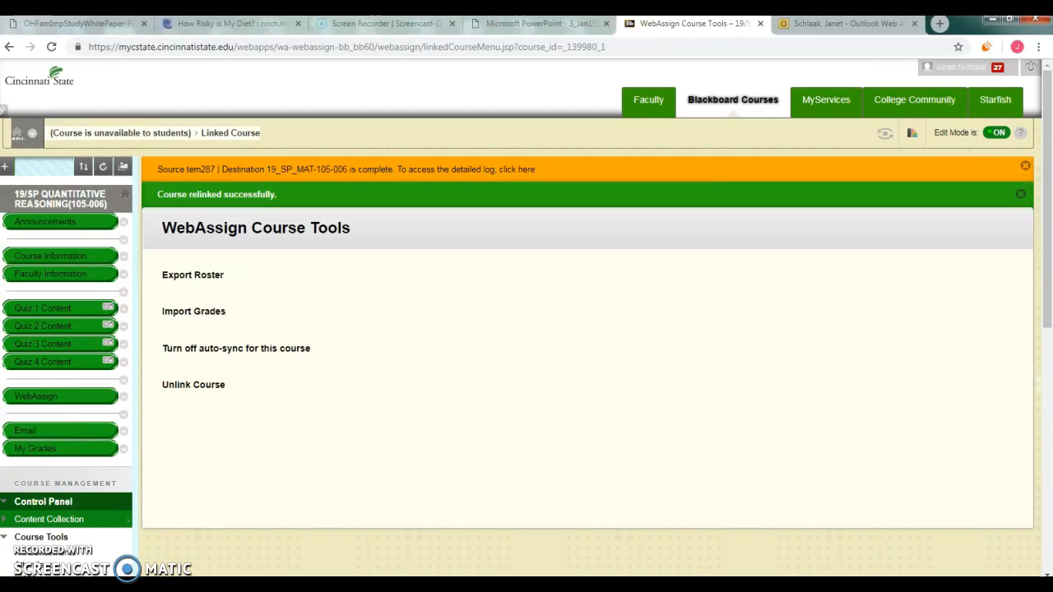
Open the Full Grade Center of the course to examine its grade columns
{"action": "scroll", "coordinate": [526, 329], "scroll_direction": "down", "scroll_amount": 2}
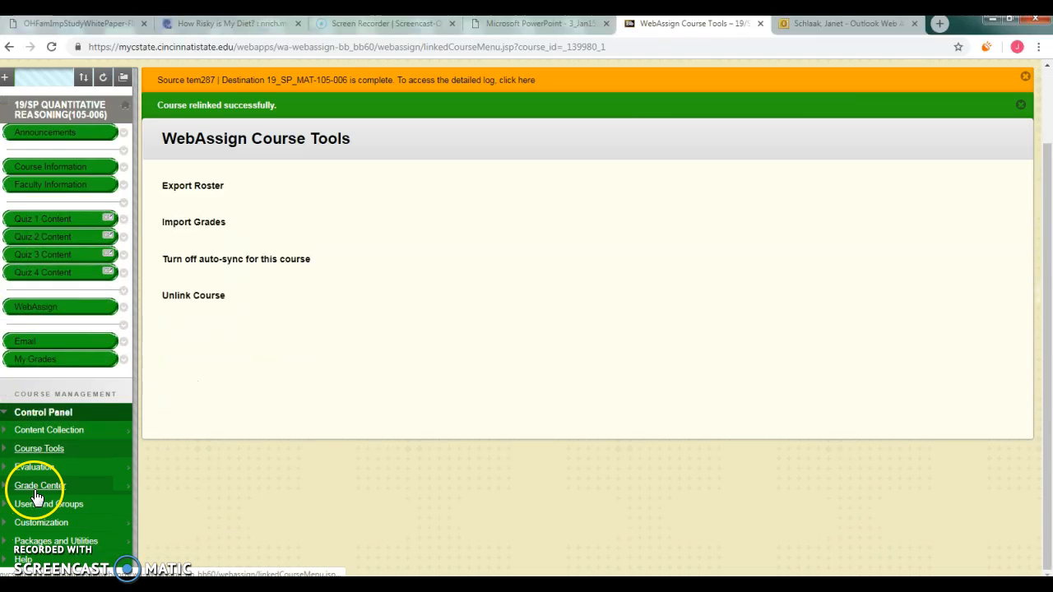
{"action": "left_click", "coordinate": [36, 494]}
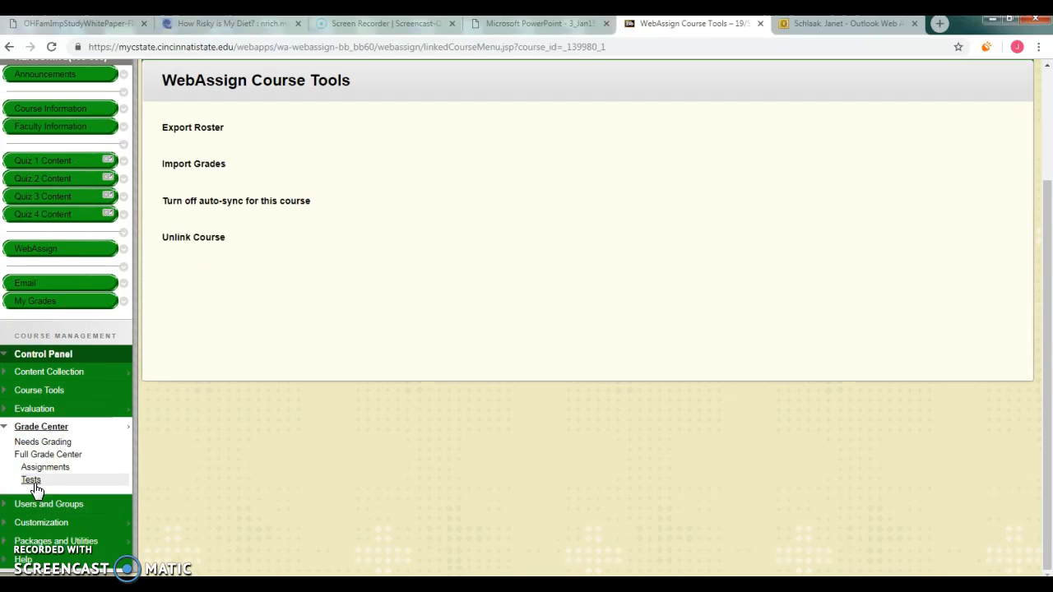
{"action": "left_click", "coordinate": [38, 457]}
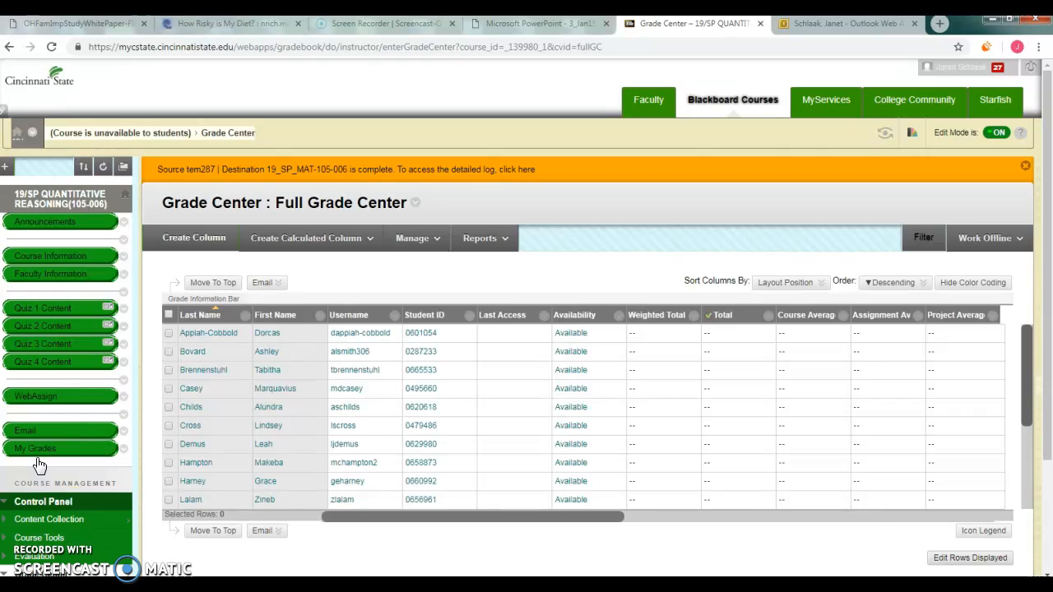
{"action": "mouse_move", "coordinate": [479, 518]}
{"action": "left_mouse_down"}
{"action": "mouse_move", "coordinate": [649, 519]}
{"action": "mouse_move", "coordinate": [479, 516]}
{"action": "left_mouse_up"}
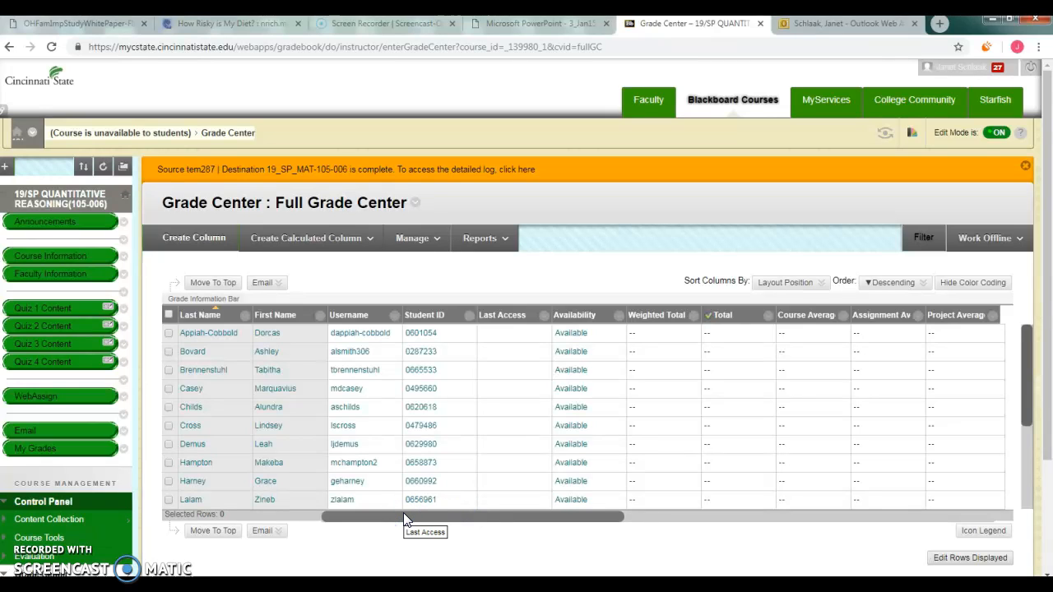
Permanently delete the Weighted Total column from the Full Grade Center
{"action": "left_click", "coordinate": [692, 317]}
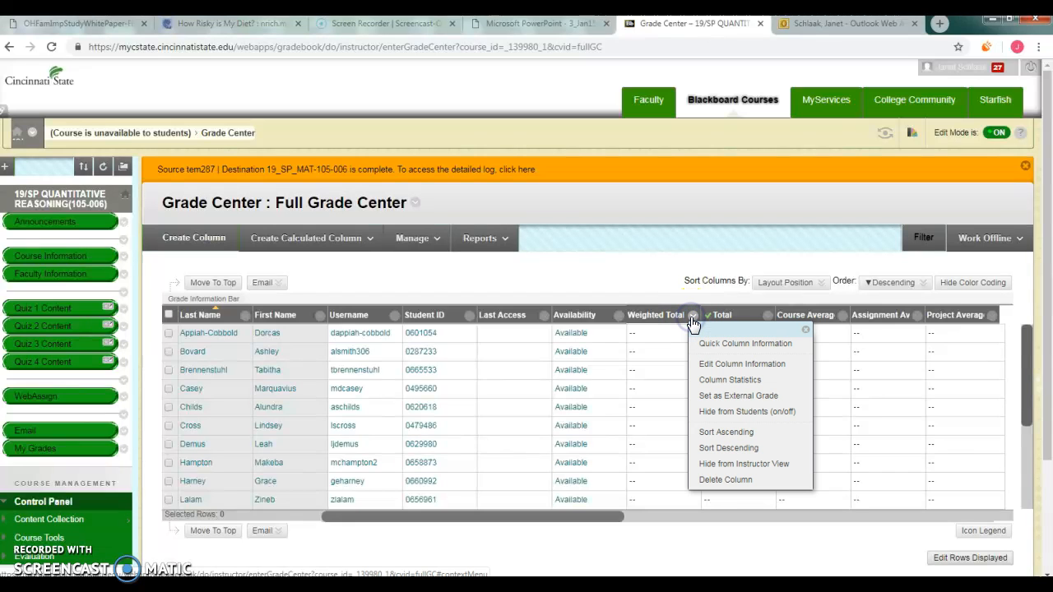
{"action": "left_click", "coordinate": [712, 479]}
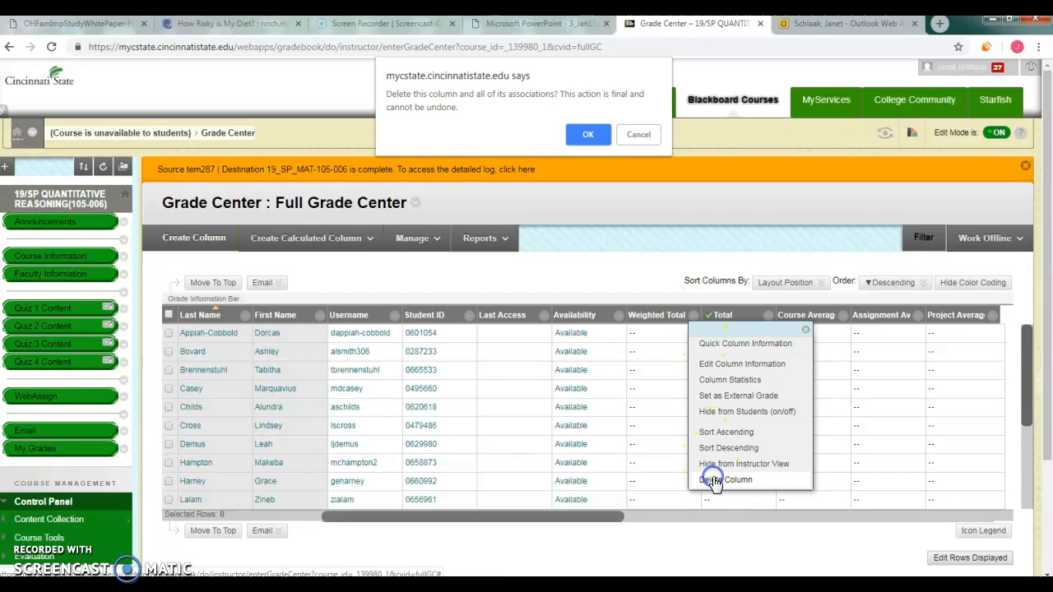
{"action": "left_click", "coordinate": [585, 139]}
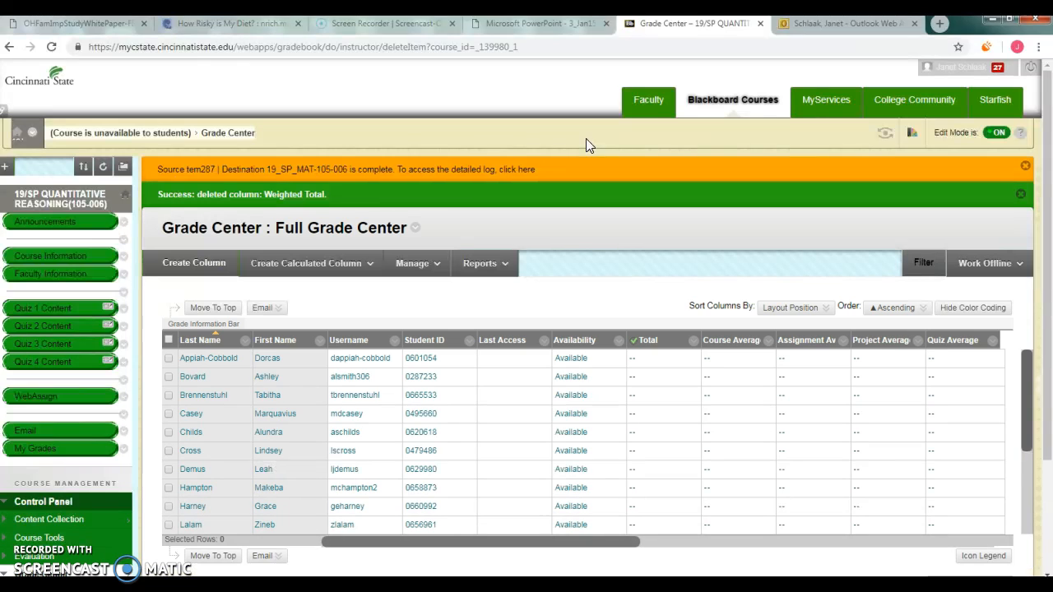
Exclude the Total column from Grade Center calculations and hide it from both students and the instructor view
{"action": "left_click", "coordinate": [693, 342]}
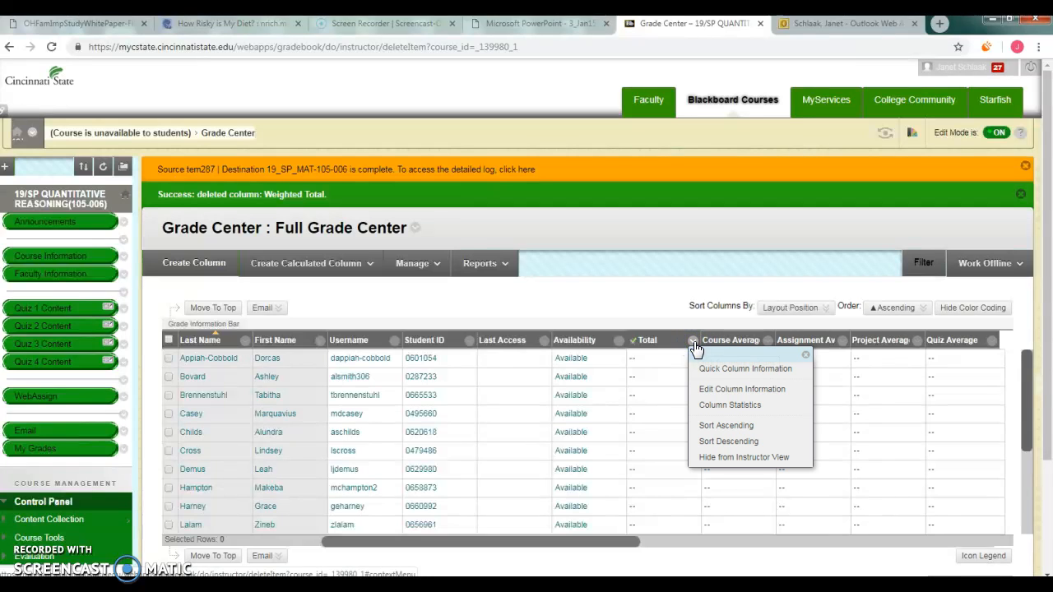
{"action": "left_click", "coordinate": [709, 393]}
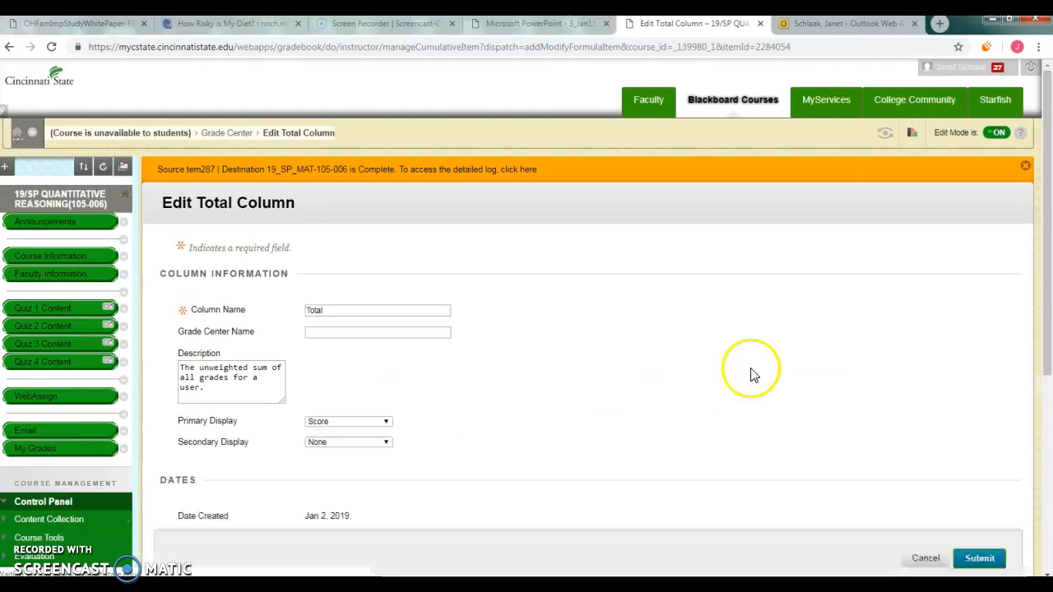
{"action": "left_click_drag", "start_coordinate": [1047, 227], "coordinate": [1049, 458]}
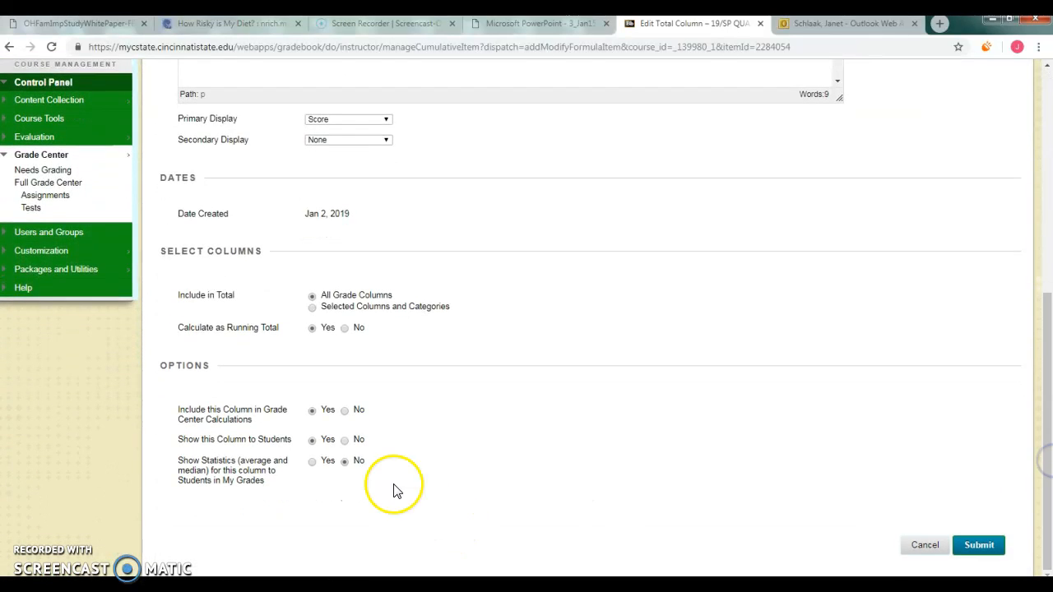
{"action": "left_click", "coordinate": [345, 440]}
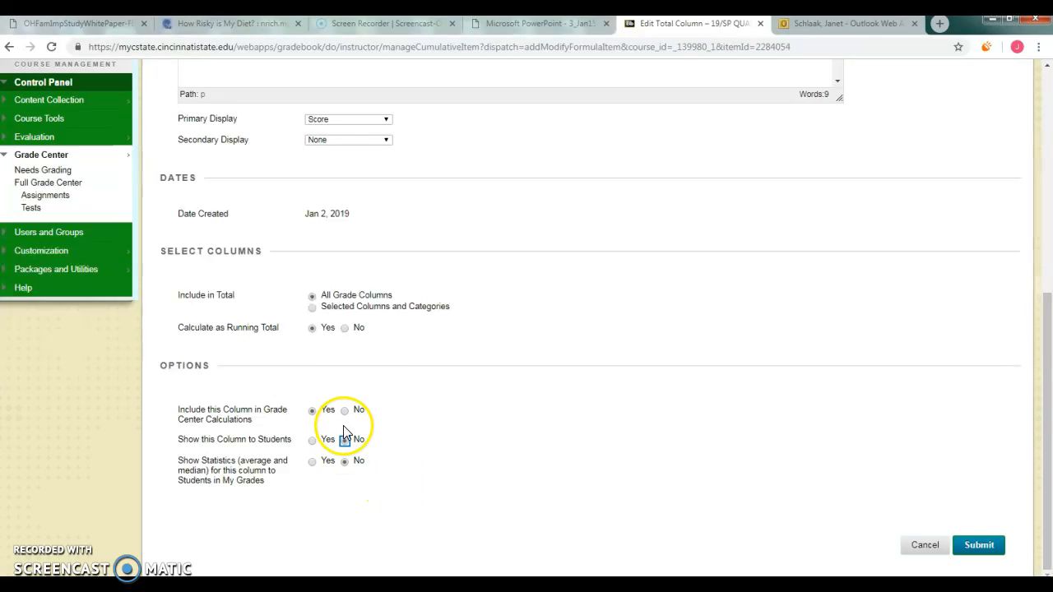
{"action": "left_click", "coordinate": [345, 410]}
{"action": "left_click", "coordinate": [983, 545]}
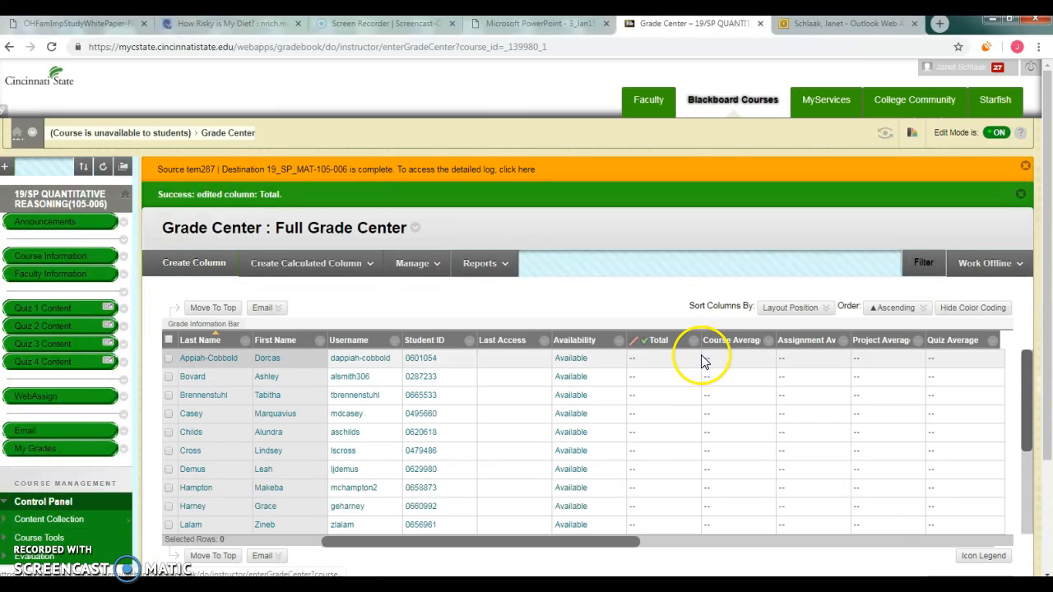
{"action": "left_click", "coordinate": [694, 341]}
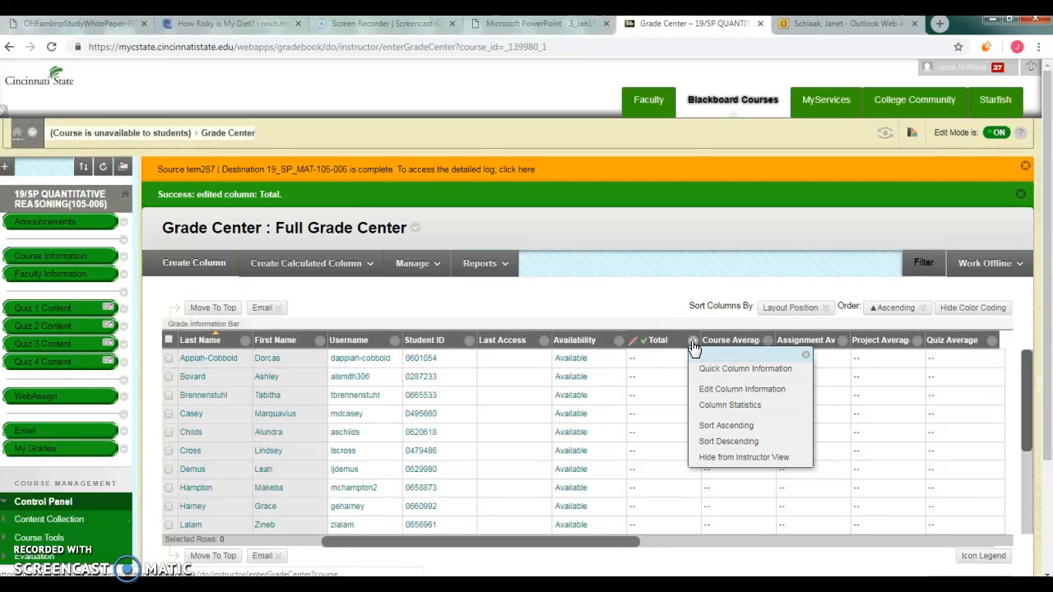
{"action": "left_click", "coordinate": [714, 459]}
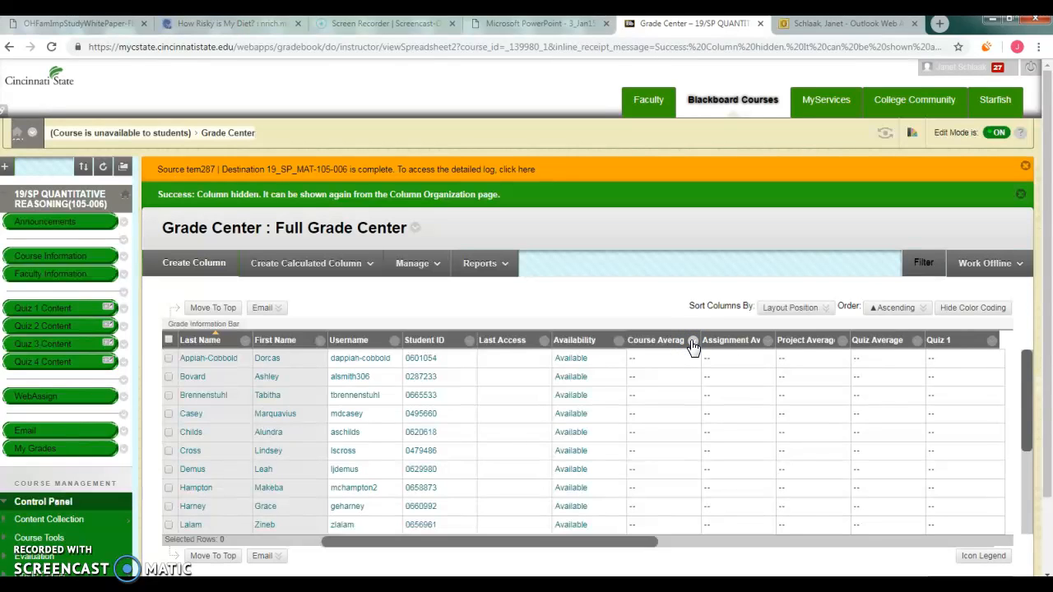
Open the Course Average column's settings and examine the weights of the columns included in its weighted grade
{"action": "left_click", "coordinate": [693, 343]}
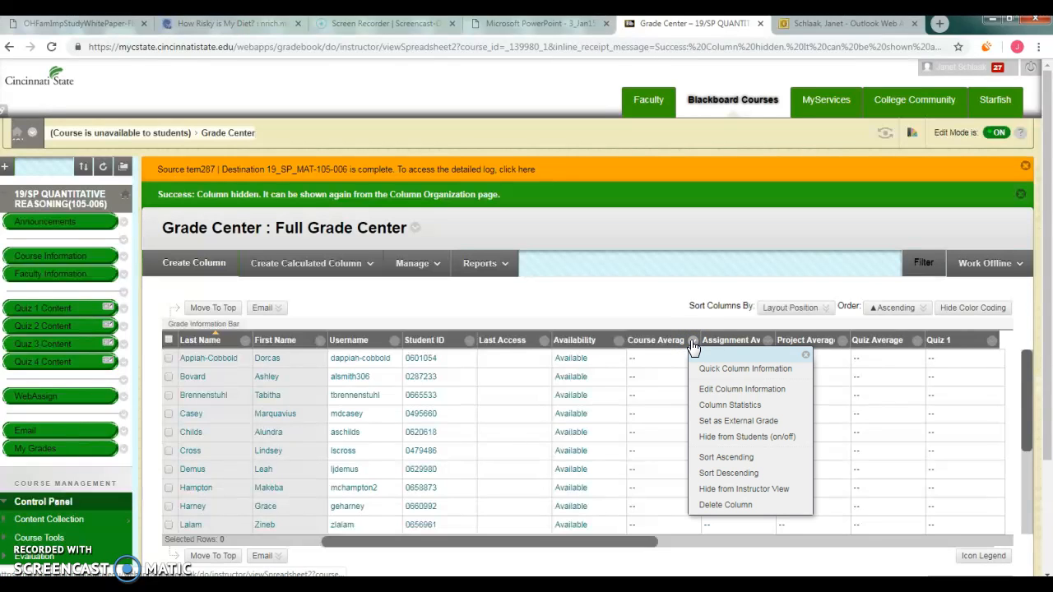
{"action": "left_click", "coordinate": [705, 391]}
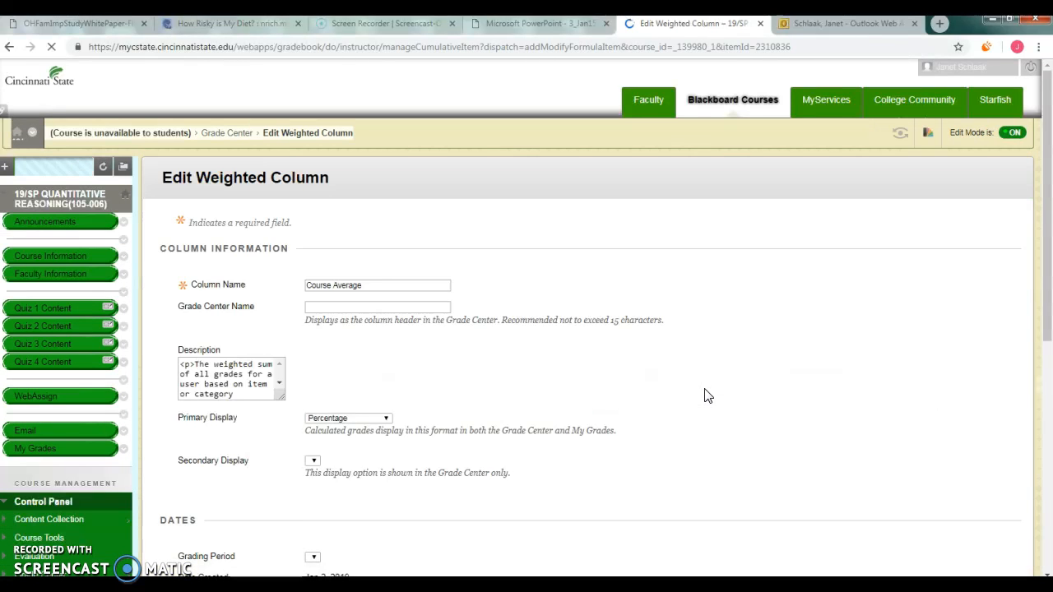
{"action": "left_click_drag", "start_coordinate": [1044, 226], "coordinate": [1049, 459]}
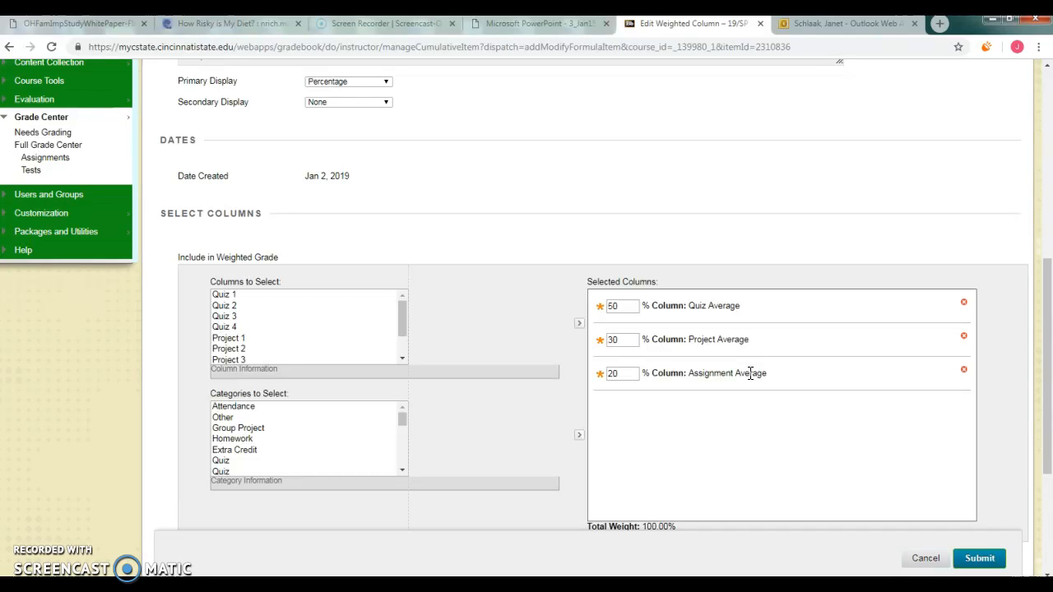
{"action": "left_click", "coordinate": [527, 413]}
{"action": "key", "text": "Home"}
View the Course Information page's items and try to open the Faculty Information page
{"action": "left_click", "coordinate": [40, 264]}
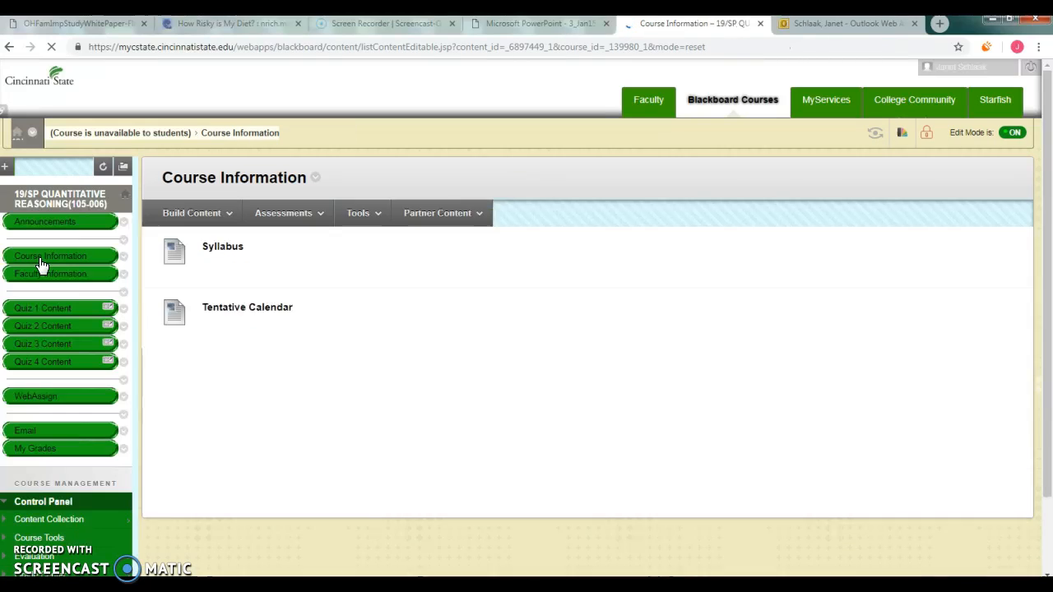
{"action": "left_click", "coordinate": [196, 279]}
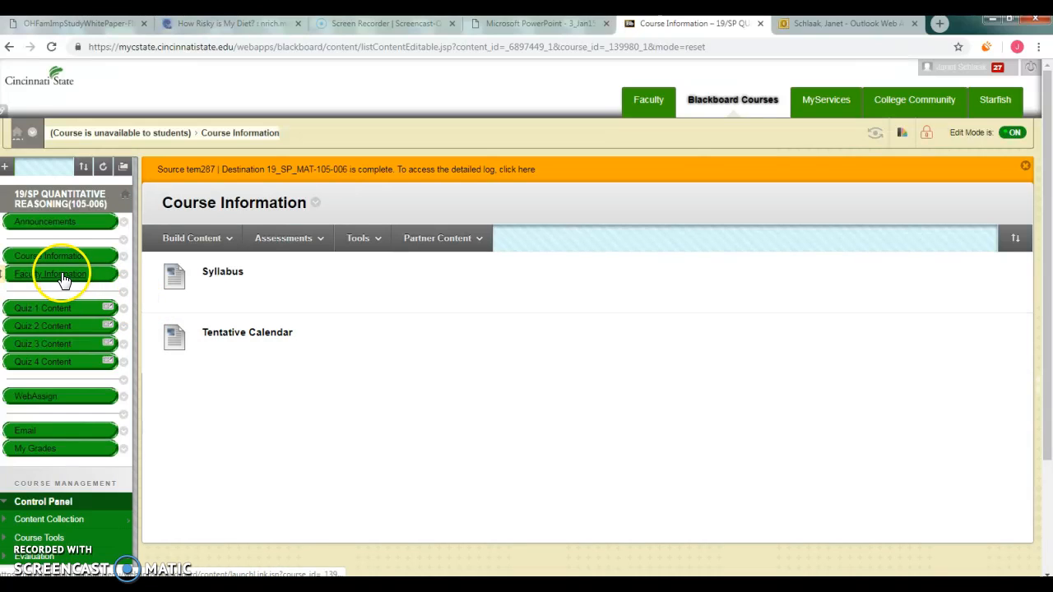
{"action": "left_click", "coordinate": [64, 281]}
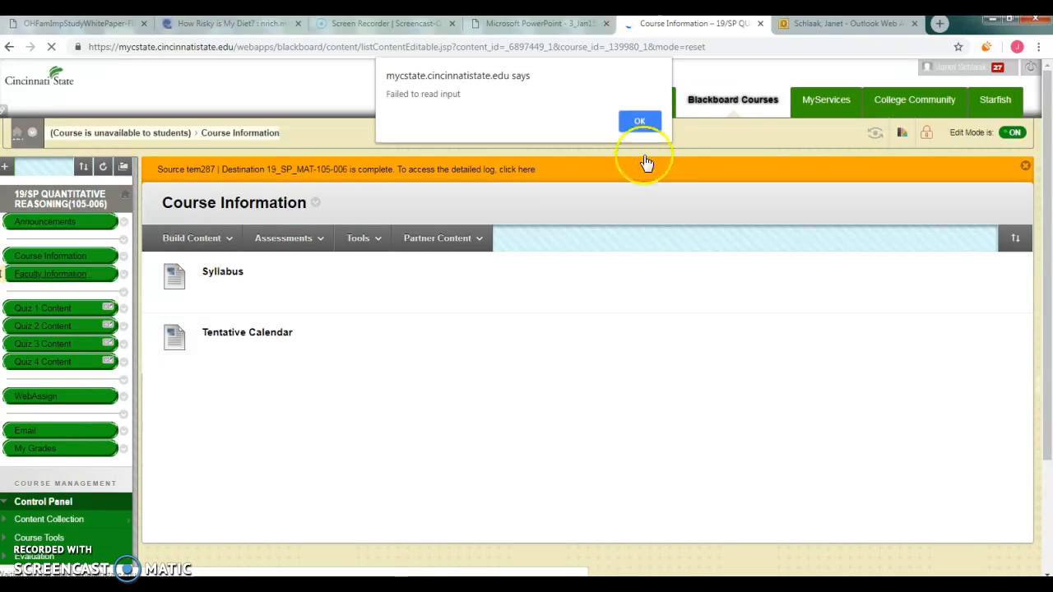
{"action": "left_click", "coordinate": [635, 122]}
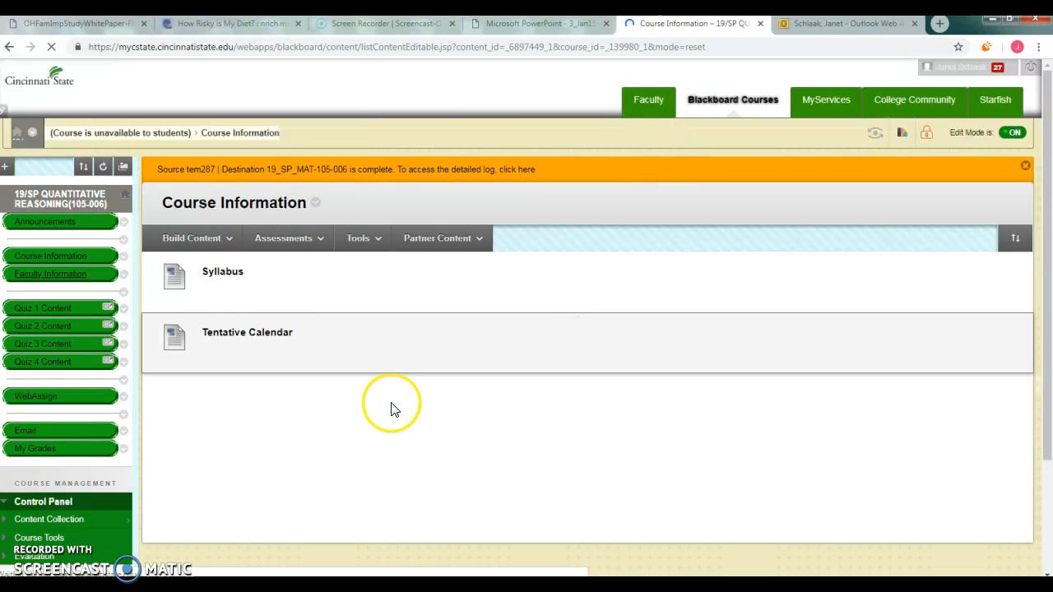